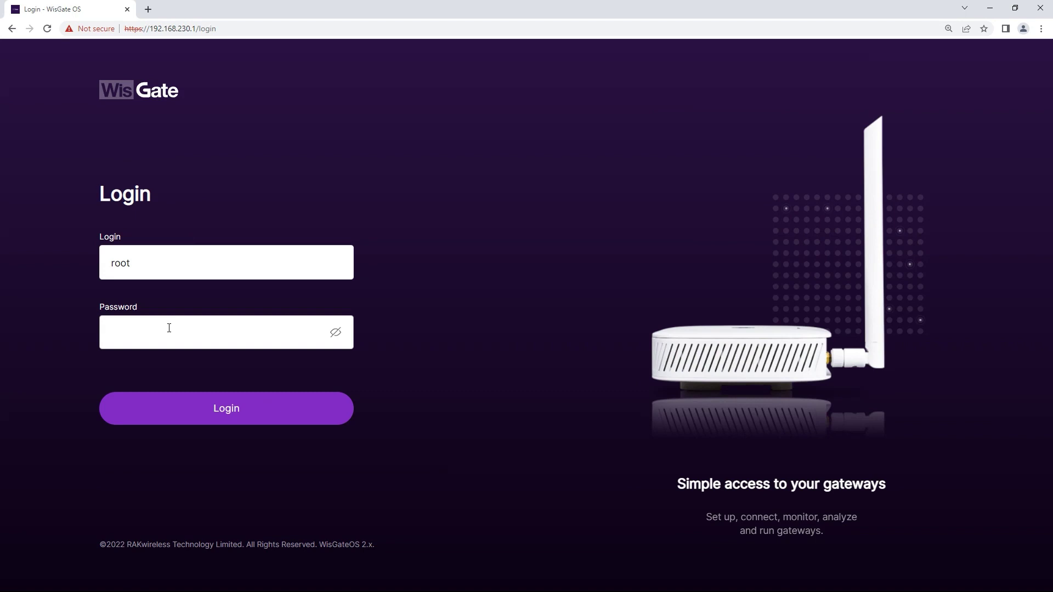
Log in to WisGate OS with the account password and show the LoRa network server's Applications page.
left_click(169, 328)
type("***")
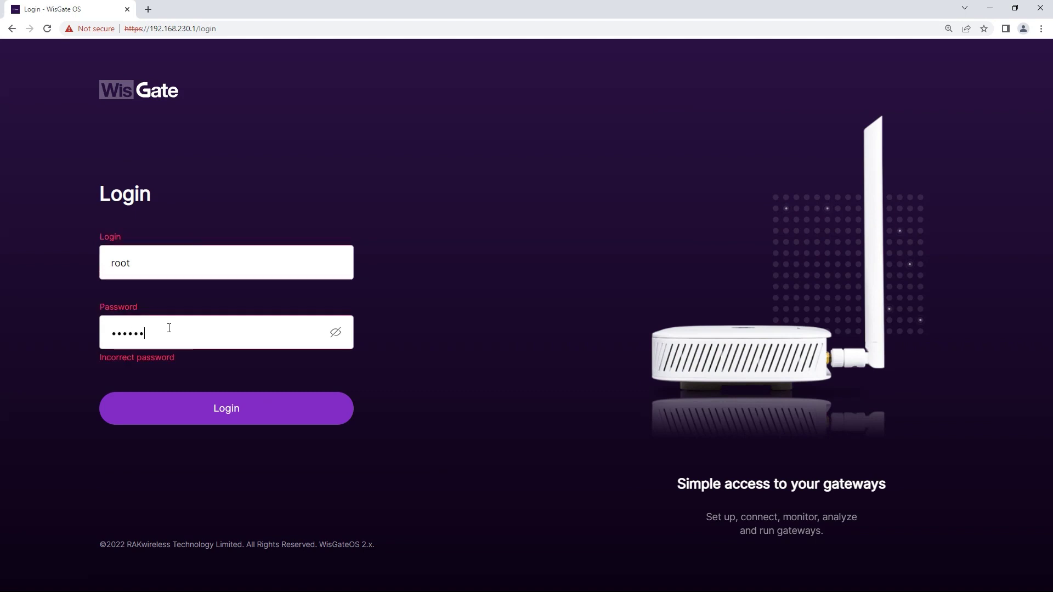
type("***")
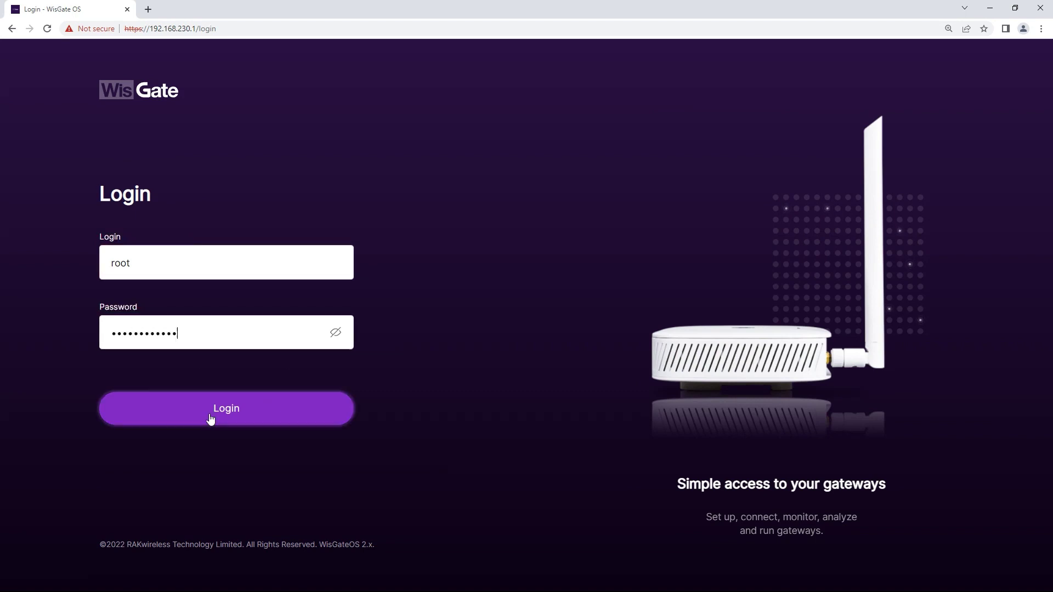
left_click(209, 417)
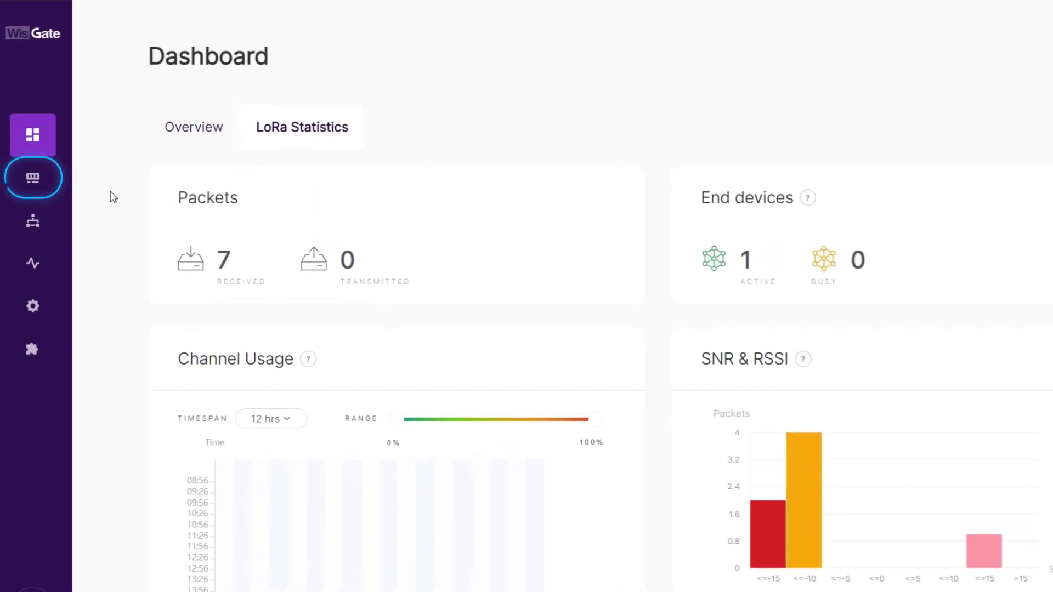
left_click(34, 183)
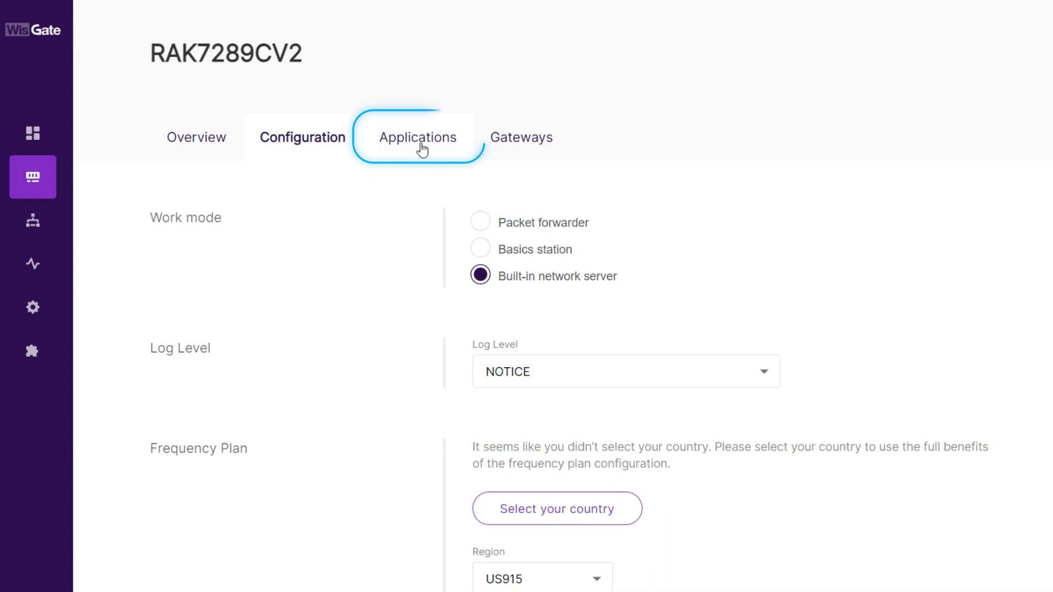
left_click(421, 147)
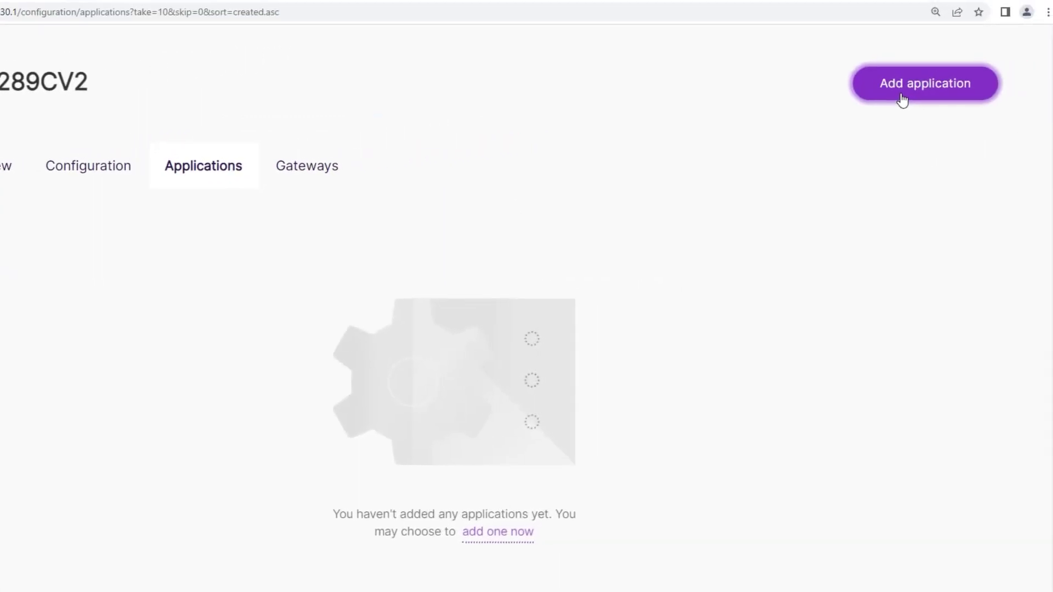
Start a new application named RAK_APP with a Unified Application key and Auto Add Device enabled.
left_click(902, 100)
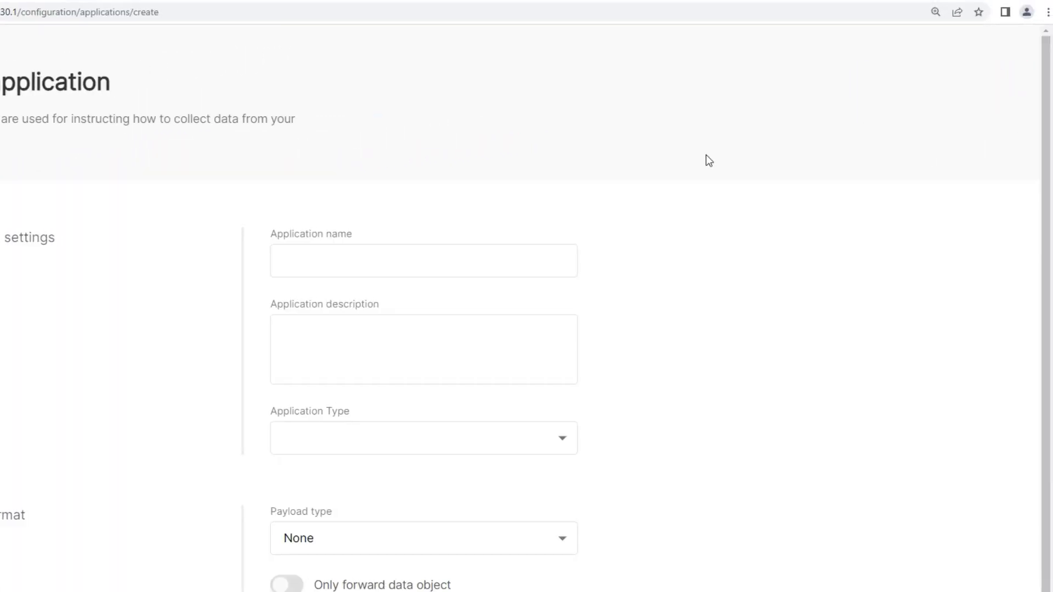
left_click(376, 258)
type("RAK_APP")
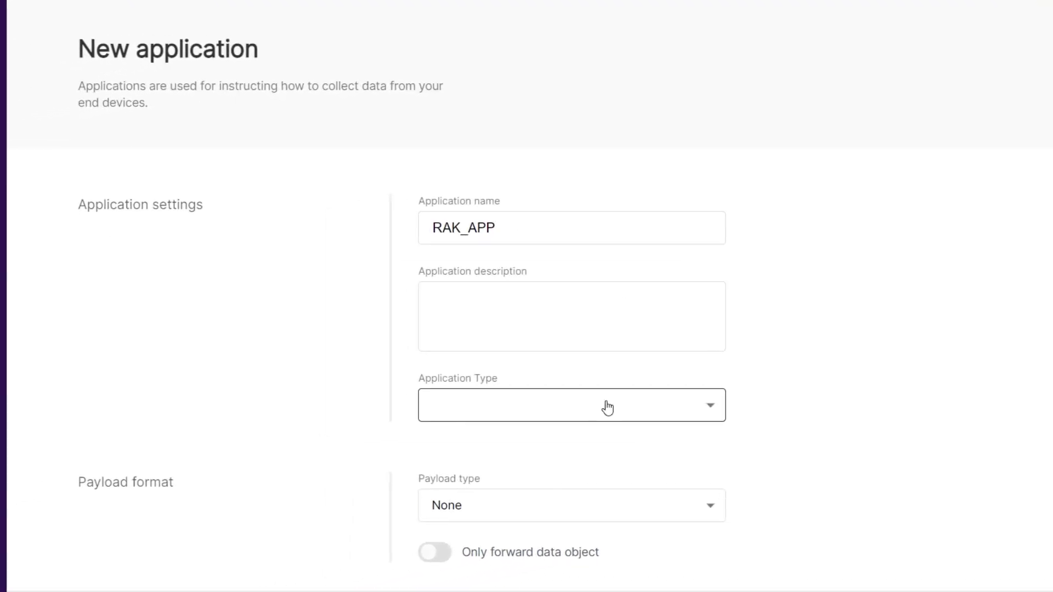
left_click(607, 408)
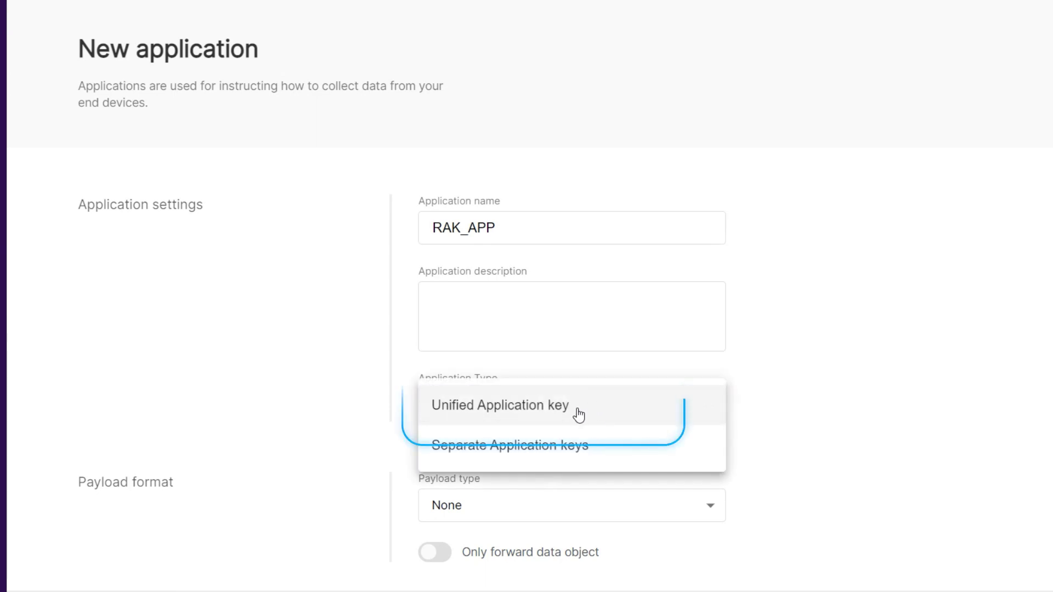
left_click(575, 415)
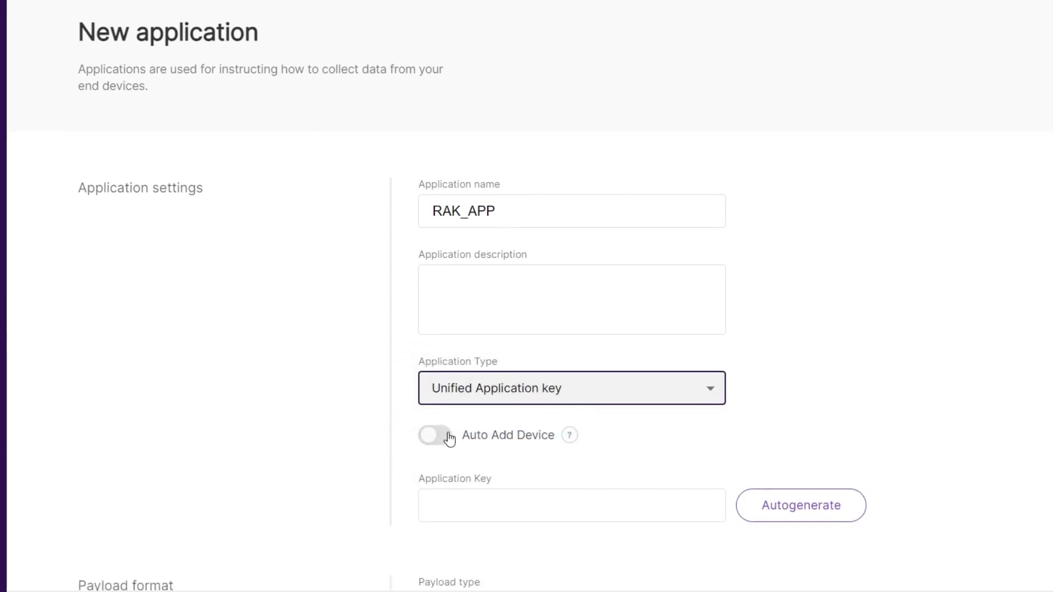
left_click(449, 437)
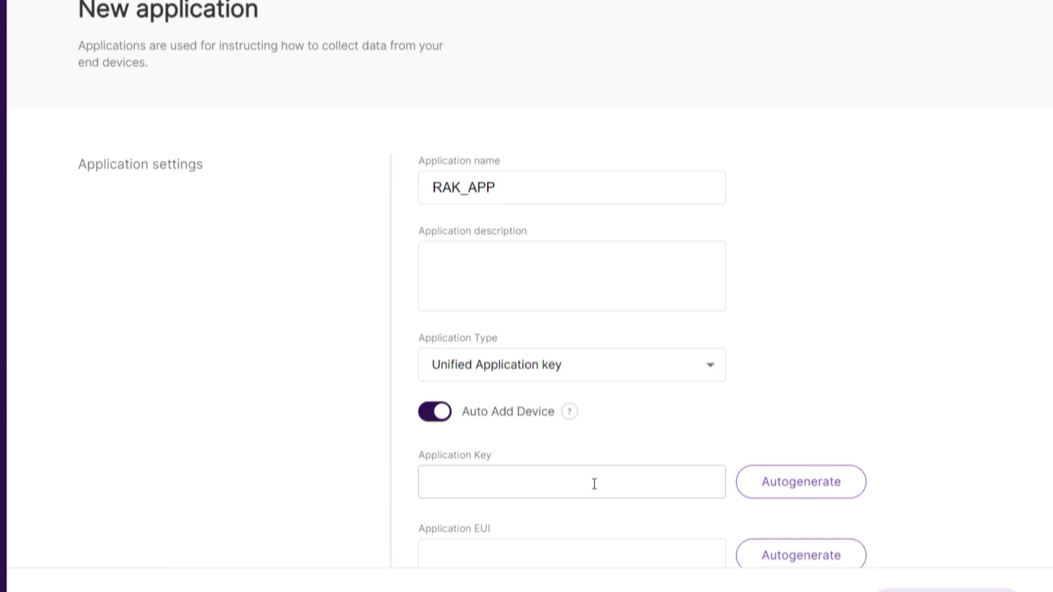
Autogenerate the application key and application EUI, then save RAK_APP.
left_click(782, 487)
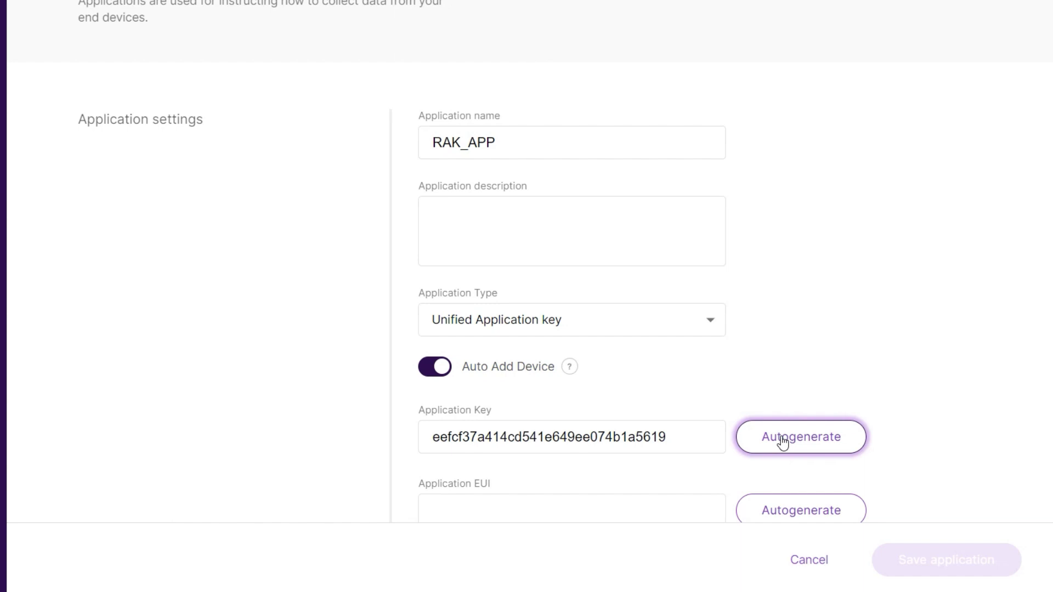
scroll(744, 415, "down", 4)
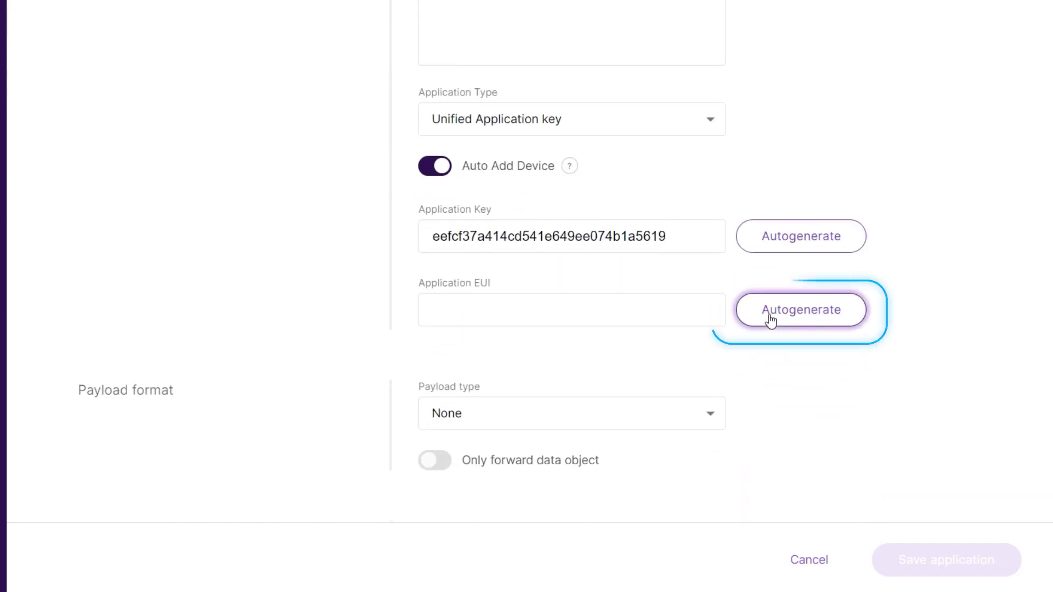
left_click(769, 319)
scroll(735, 369, "down", 6)
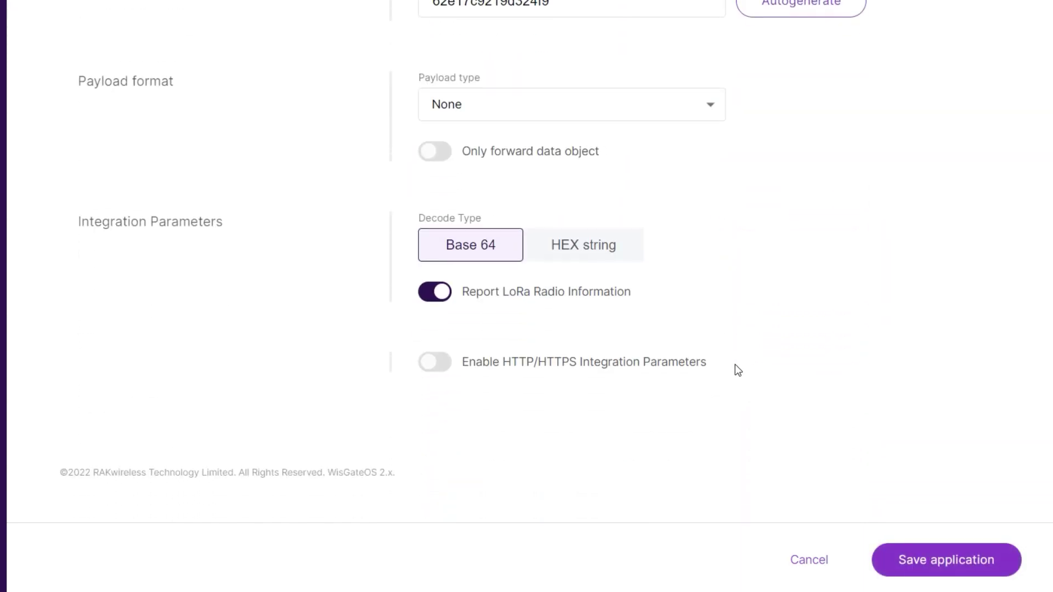
left_click(928, 563)
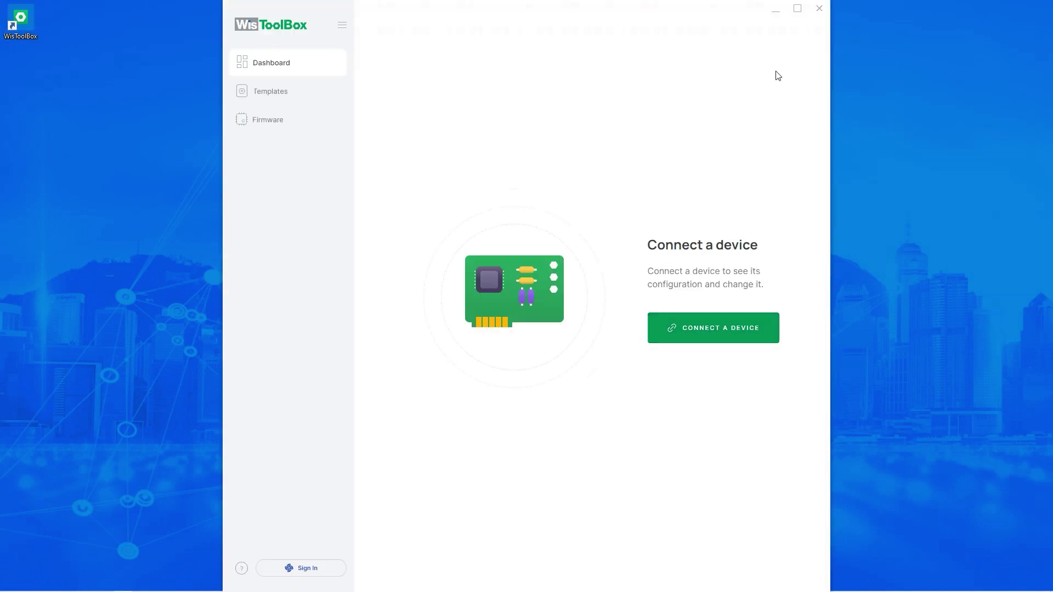
Maximize WisToolBox, connect the RAK3172 on COM3, and show its Device Parameters.
left_click(797, 8)
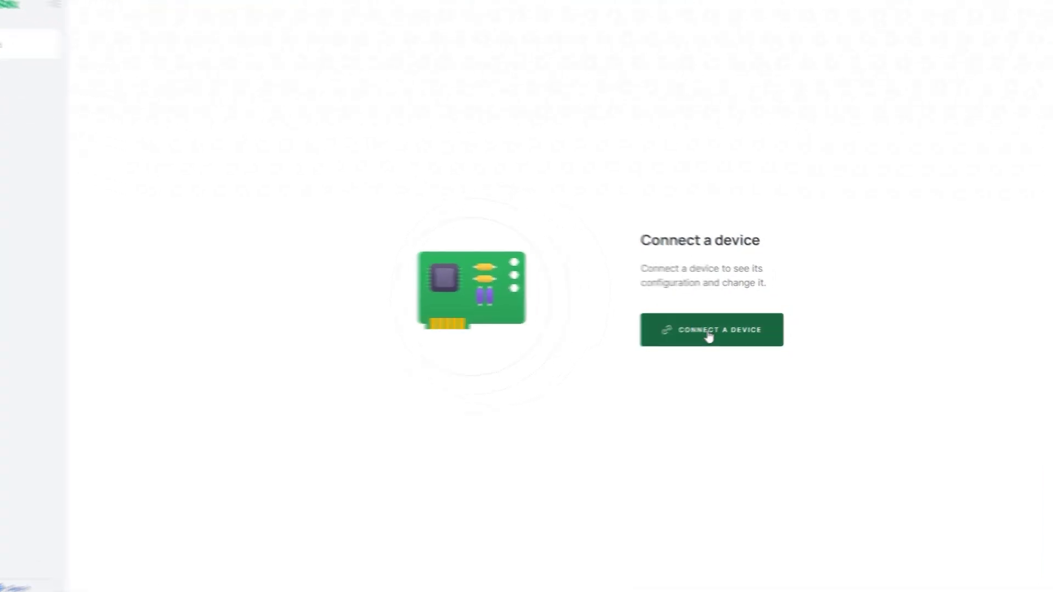
left_click(678, 340)
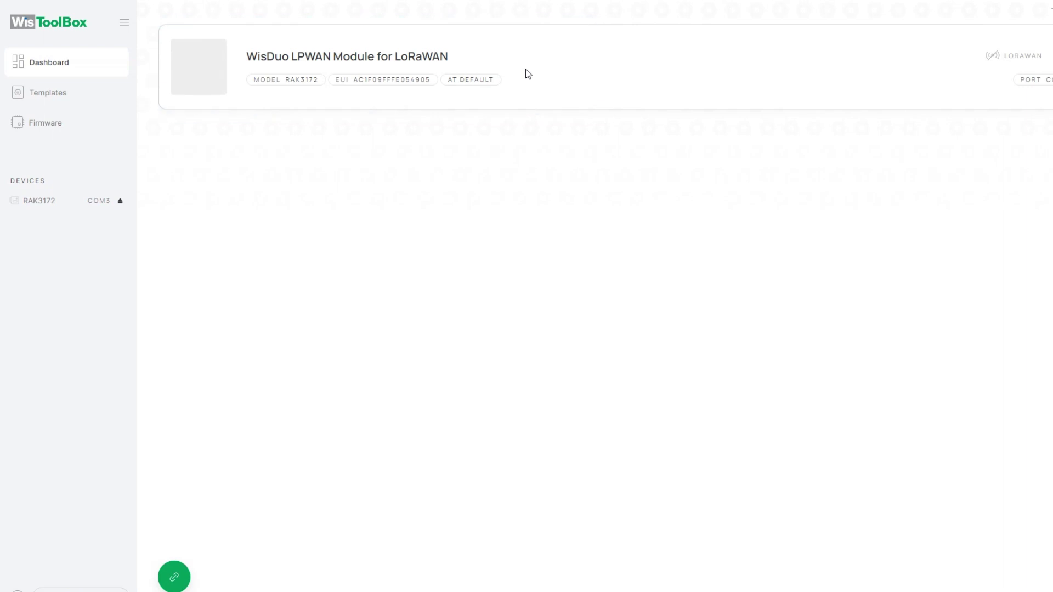
left_click(528, 74)
left_click(241, 236)
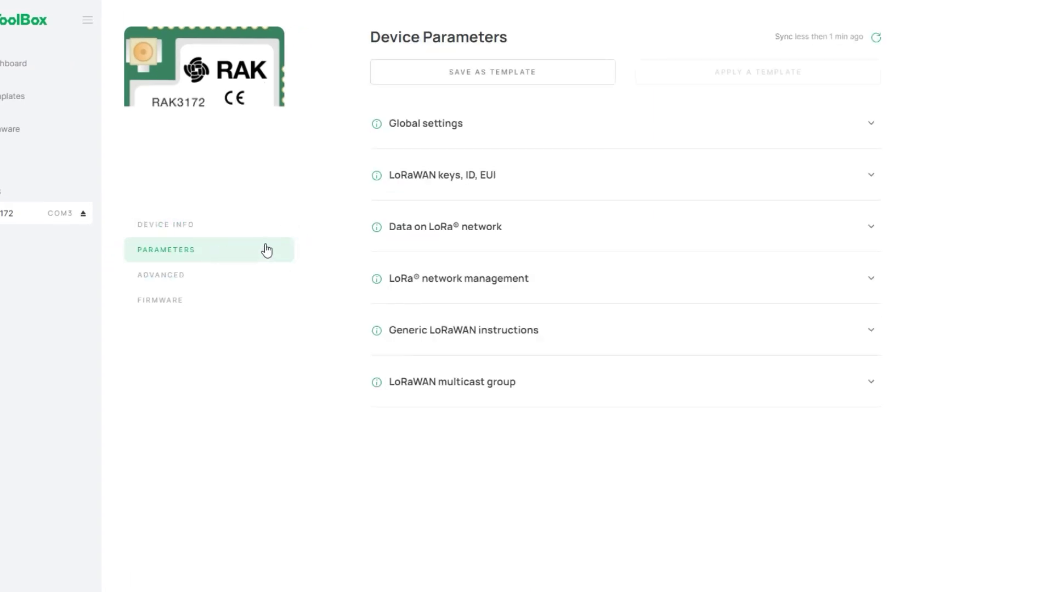
Replace the RAK3172's all-zero application key with the RAK_APP application key.
left_click(518, 178)
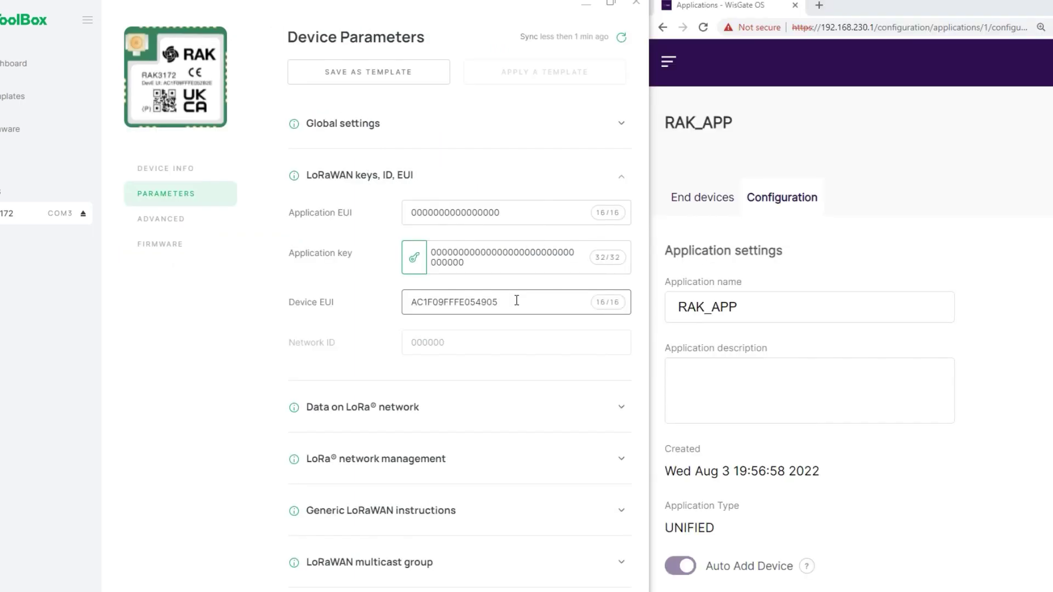
scroll(811, 340, "down", 2)
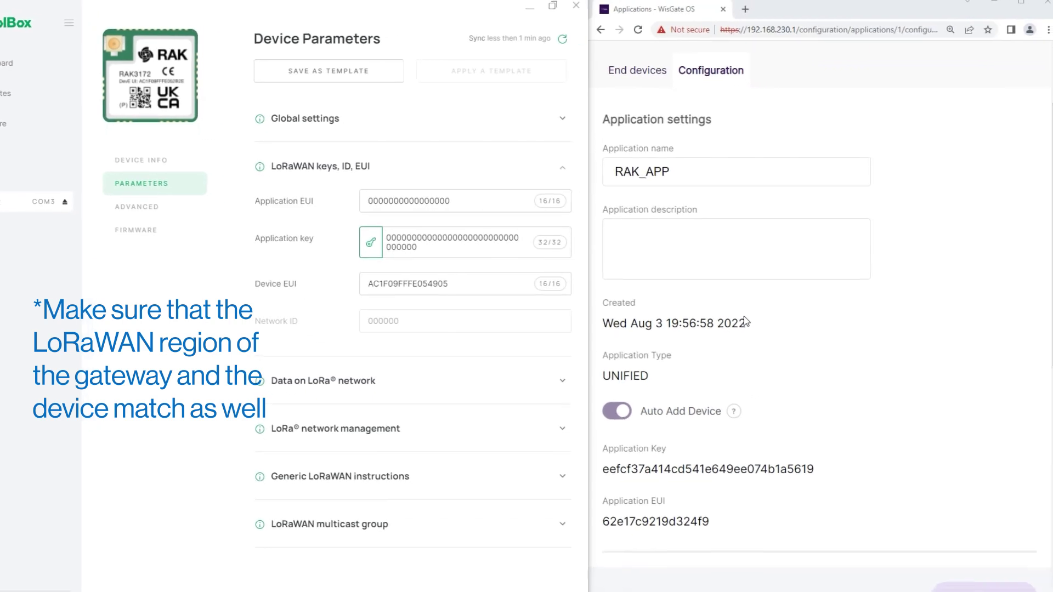
scroll(740, 318, "down", 2)
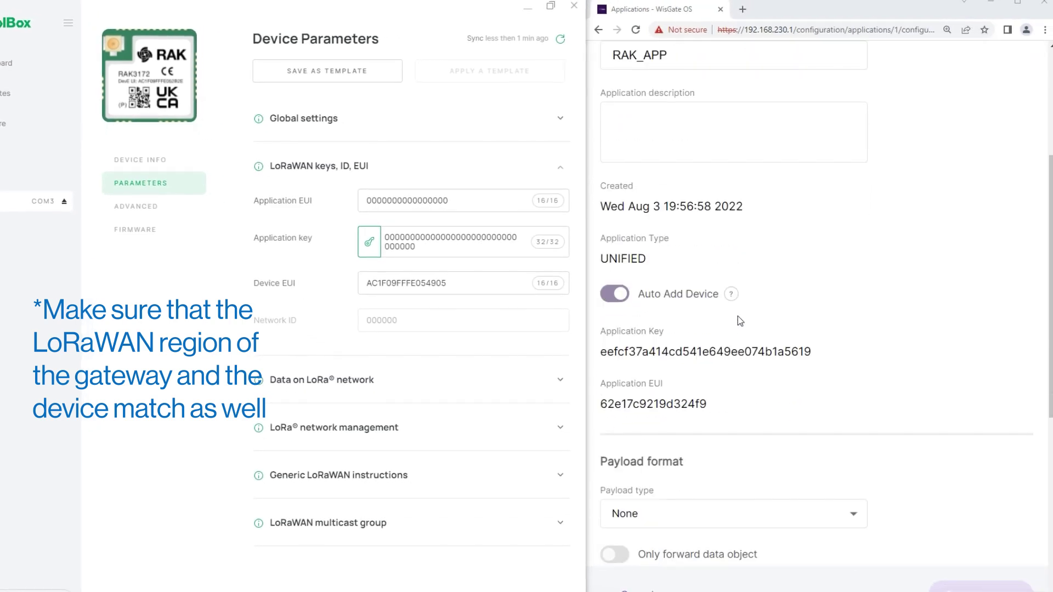
left_click_drag(813, 353, 605, 359)
key("ctrl+c")
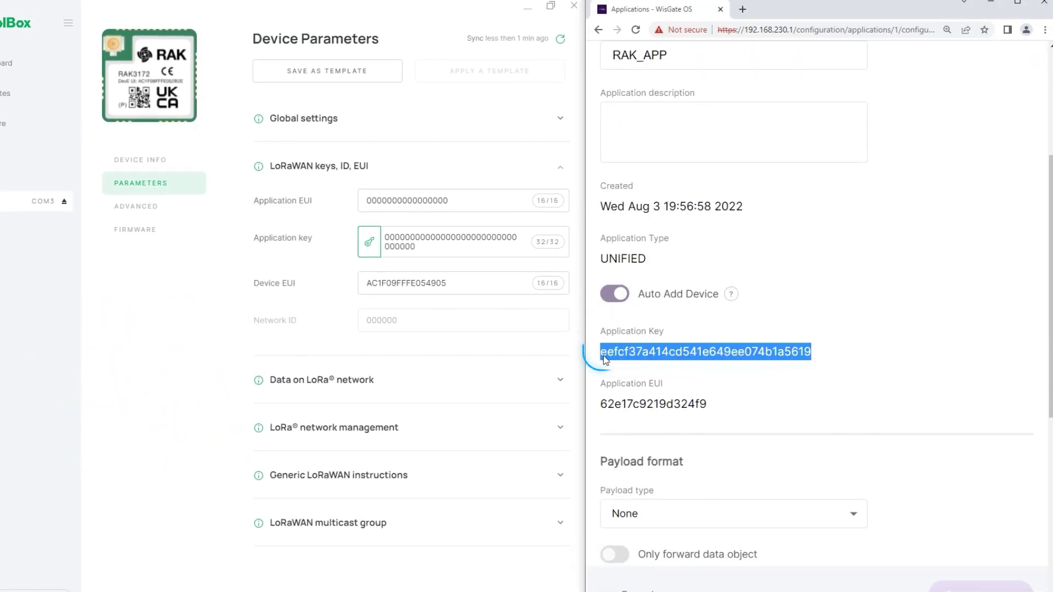
double_click(452, 248)
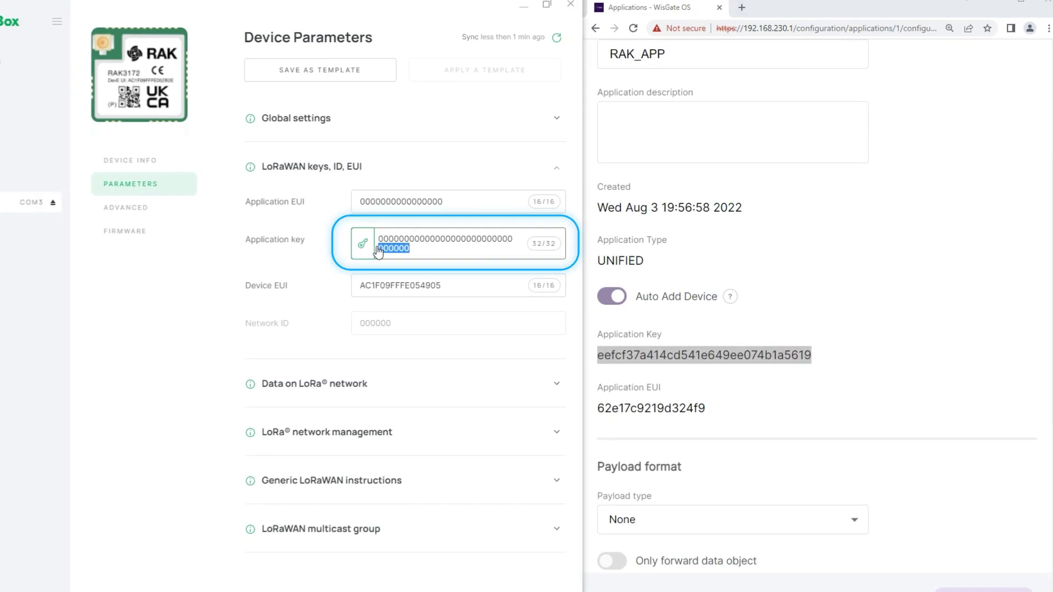
key("ctrl+v")
Copy RAK_APP's application EUI into the module, then apply both commands.
left_click_drag(691, 455, 570, 456)
key("ctrl+c")
double_click(388, 219)
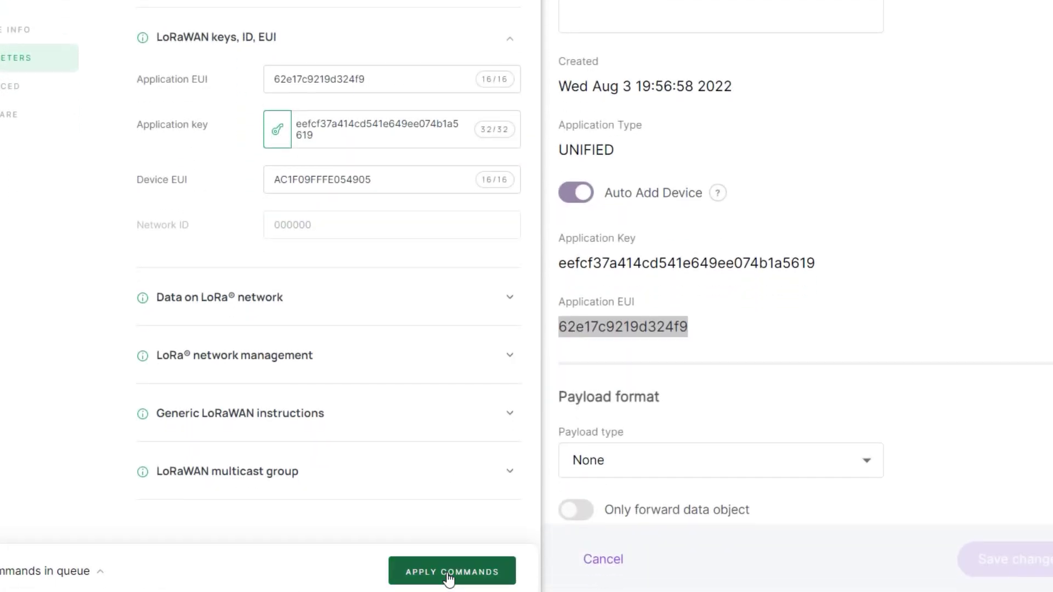
left_click(449, 573)
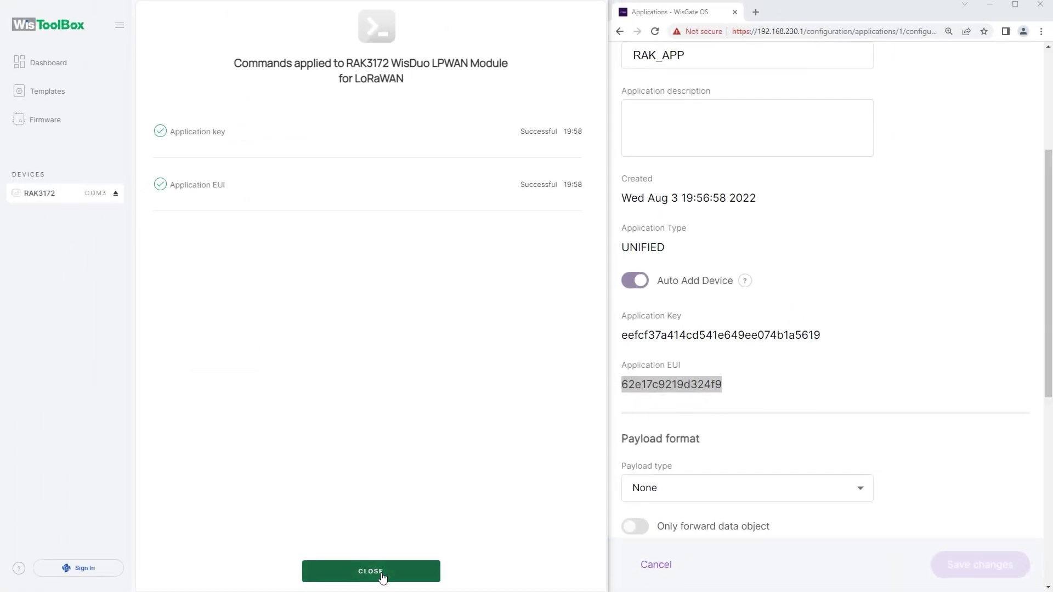
left_click(382, 576)
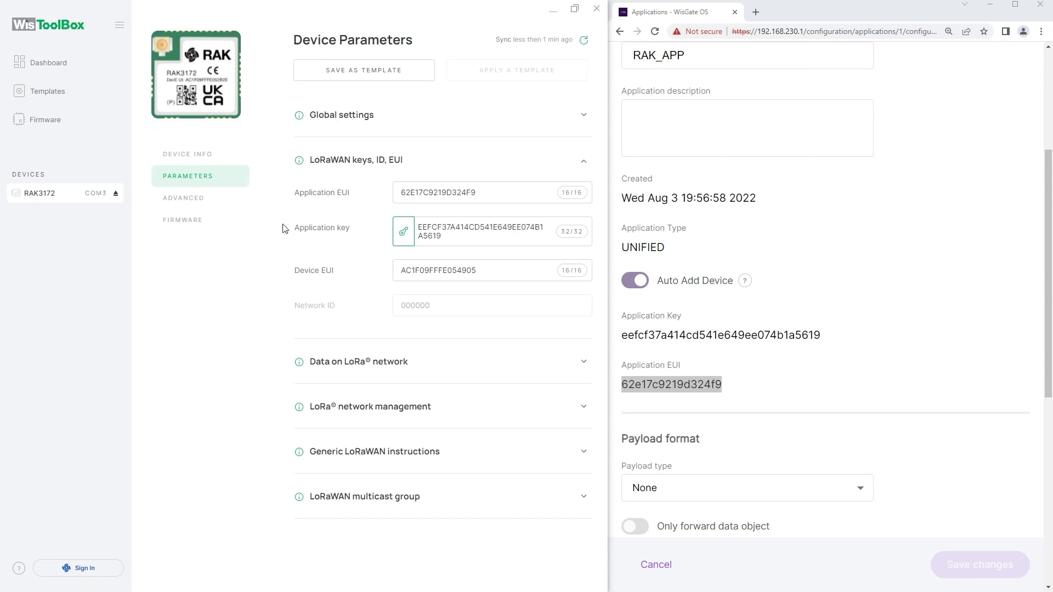
Send AT+JOIN=1:0:8:8 from the RAK3172's Advanced device console to join the network.
left_click(192, 199)
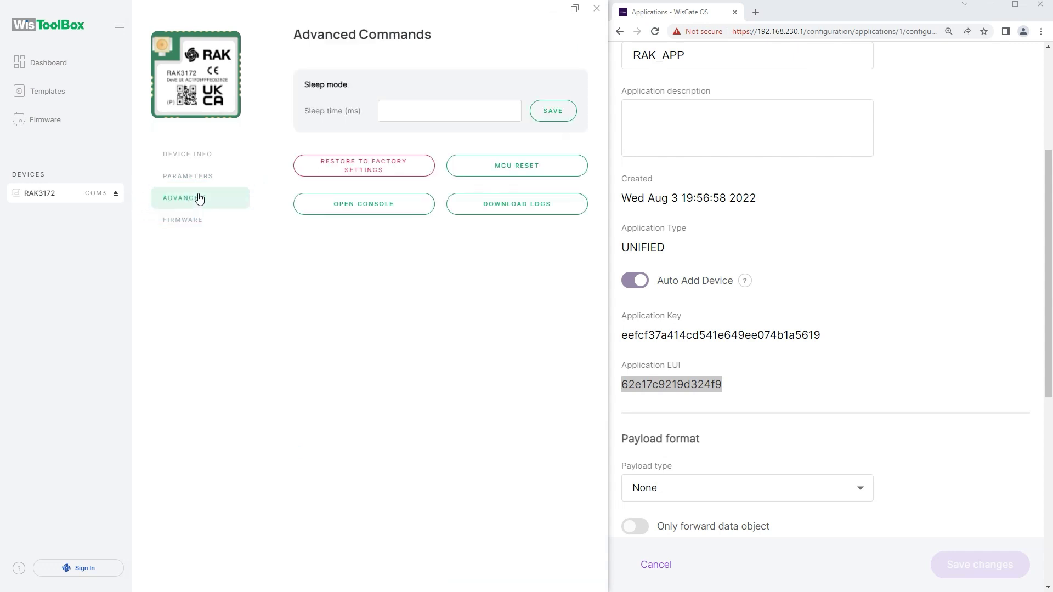
left_click(342, 209)
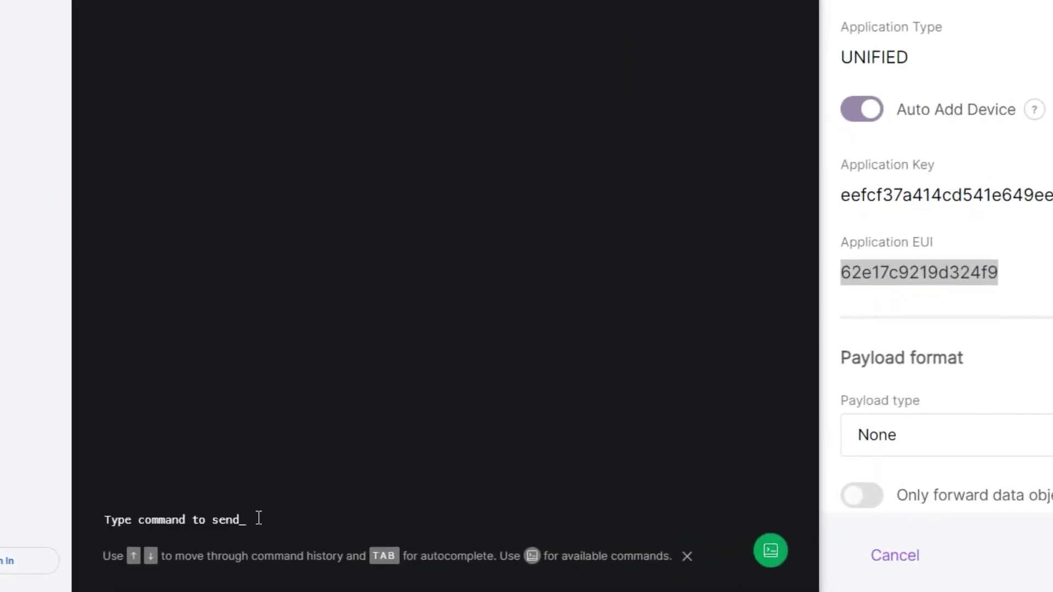
type("AT+JOIN=1:0:8")
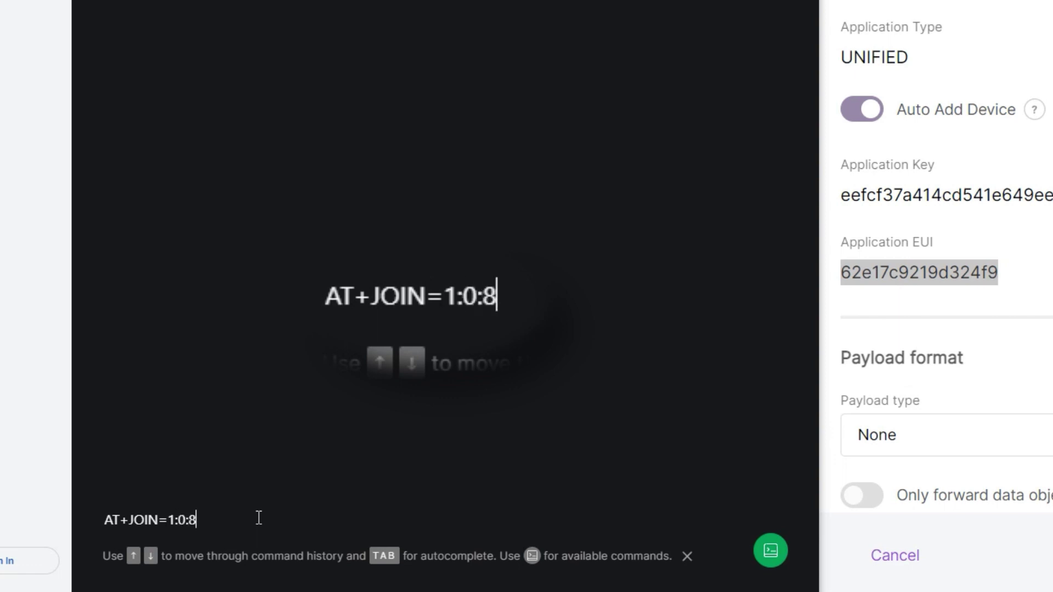
type(":8")
key("Return")
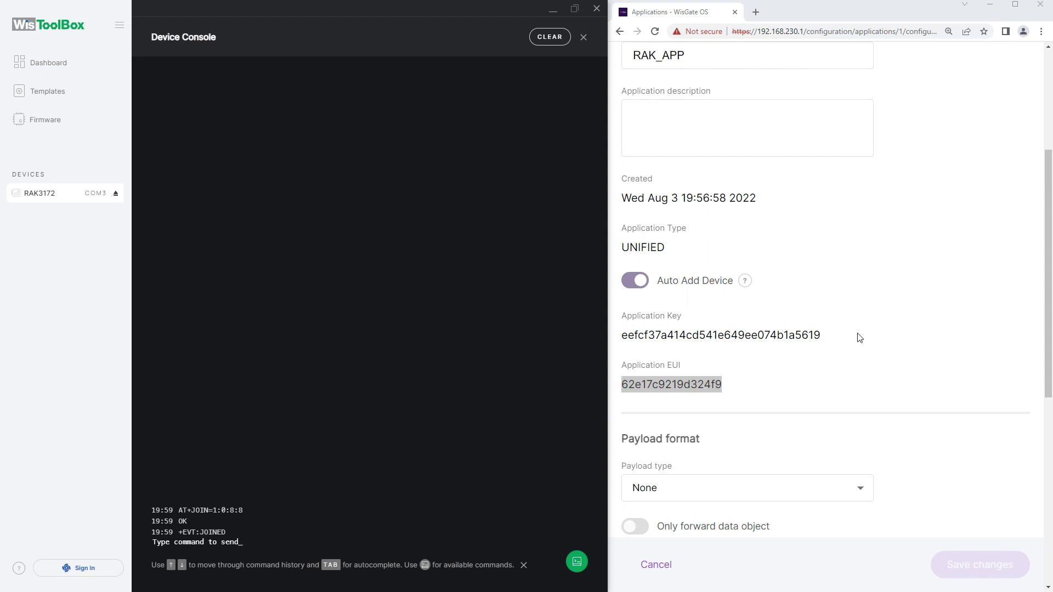
Start a packet capture on RAK_APP's auto-added RAK3172 end device.
scroll(854, 333, "up", 5)
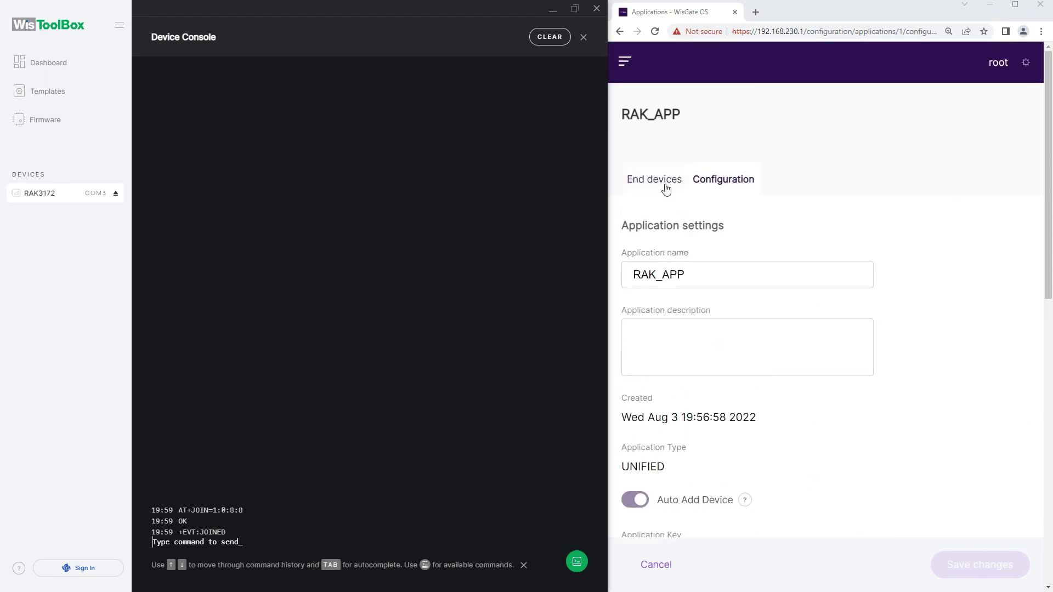
left_click(664, 187)
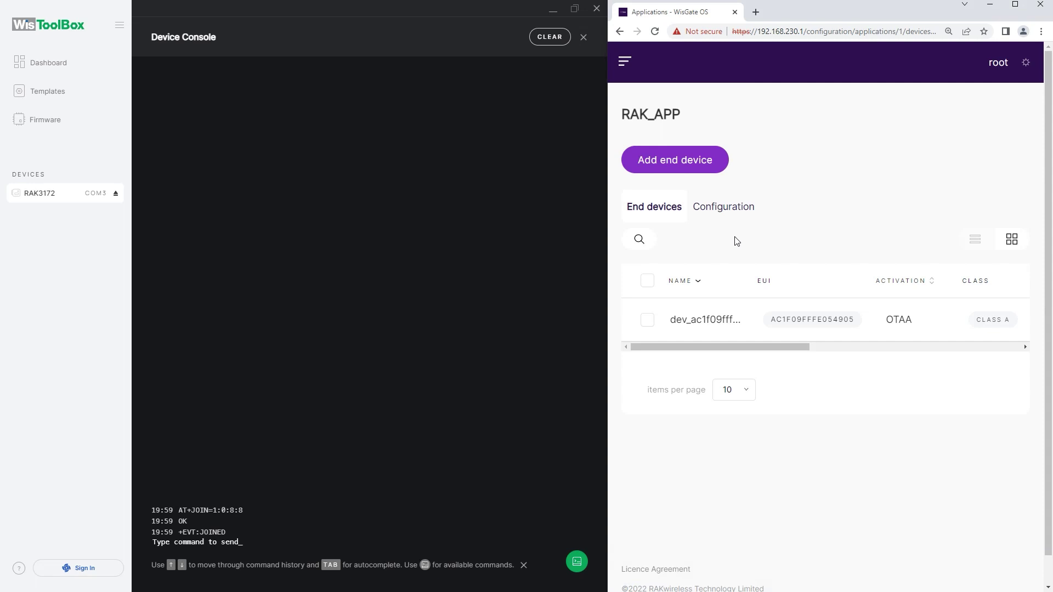
left_click(715, 323)
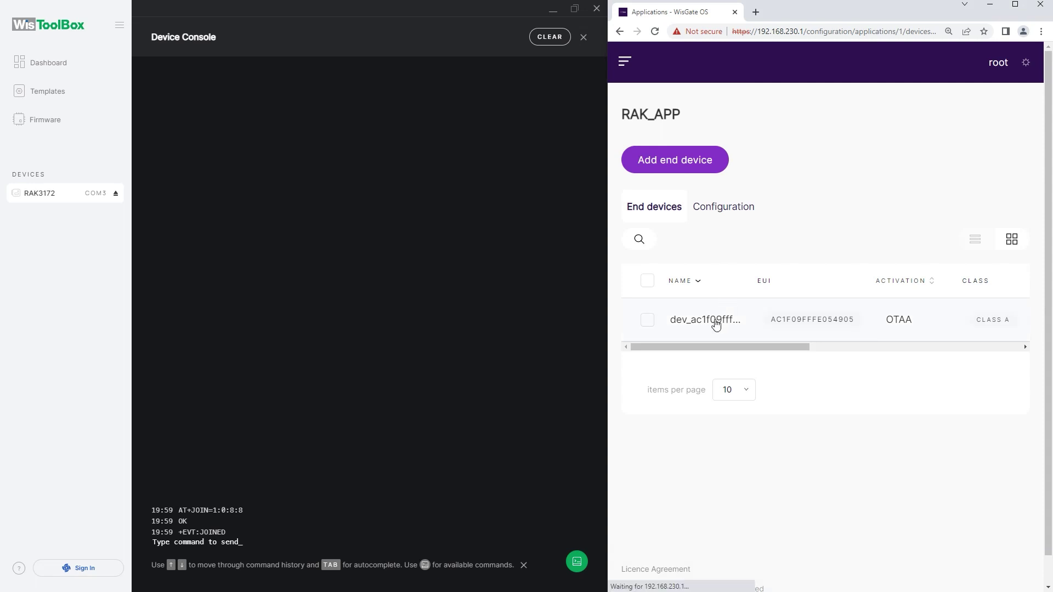
scroll(751, 324, "down", 8)
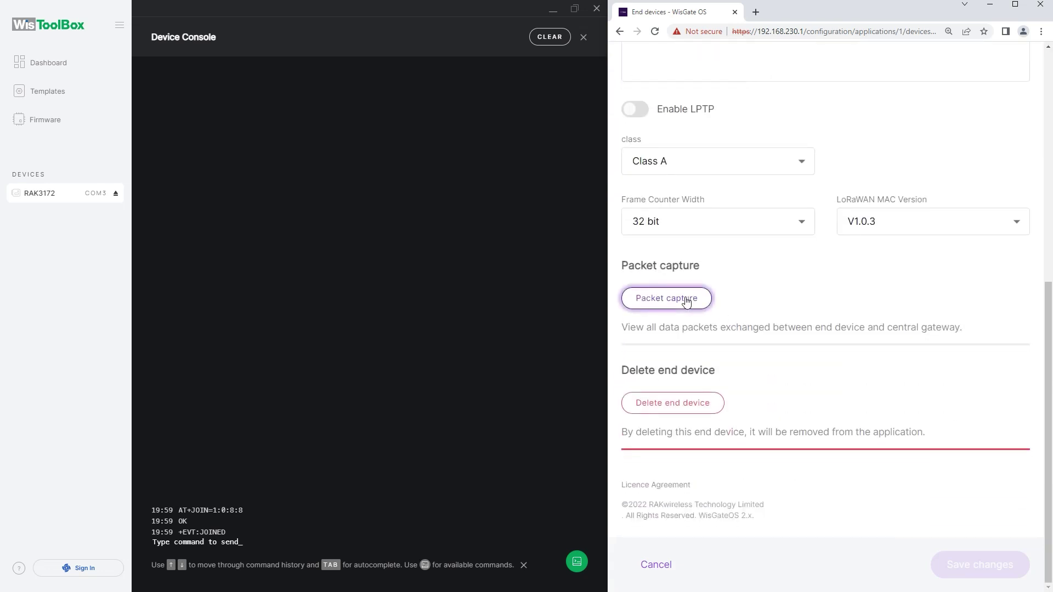
left_click(686, 301)
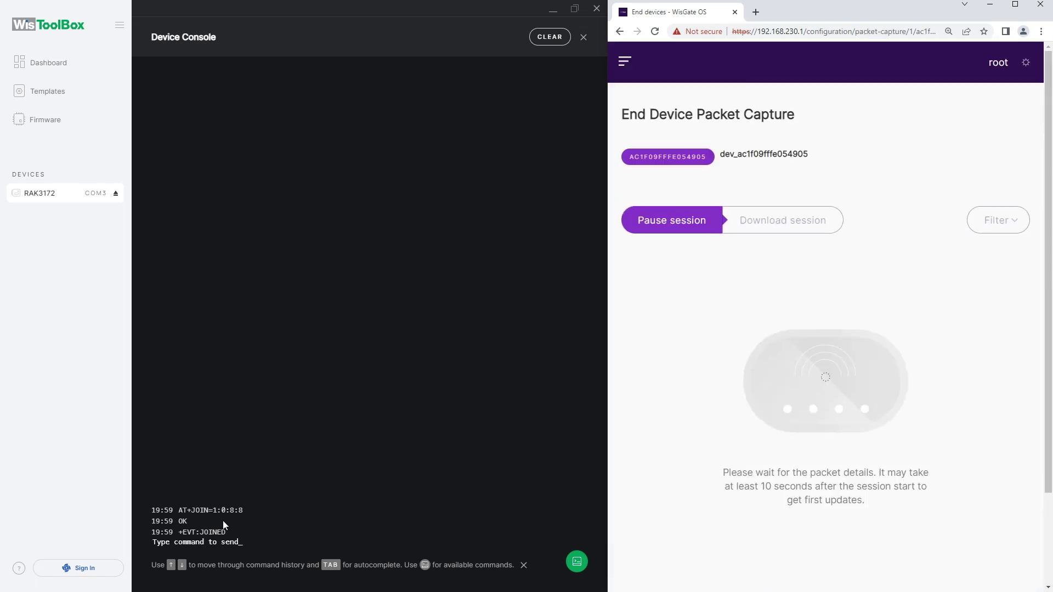
Send the AT+SEND=2:1234 uplink three times from the device console.
left_click(208, 543)
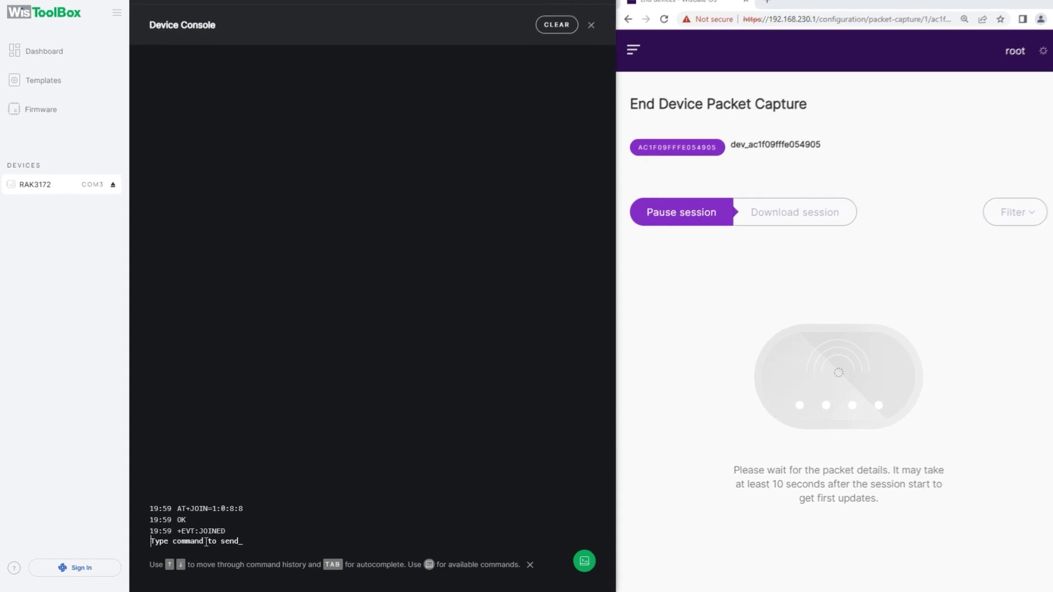
type("AT+SEND=")
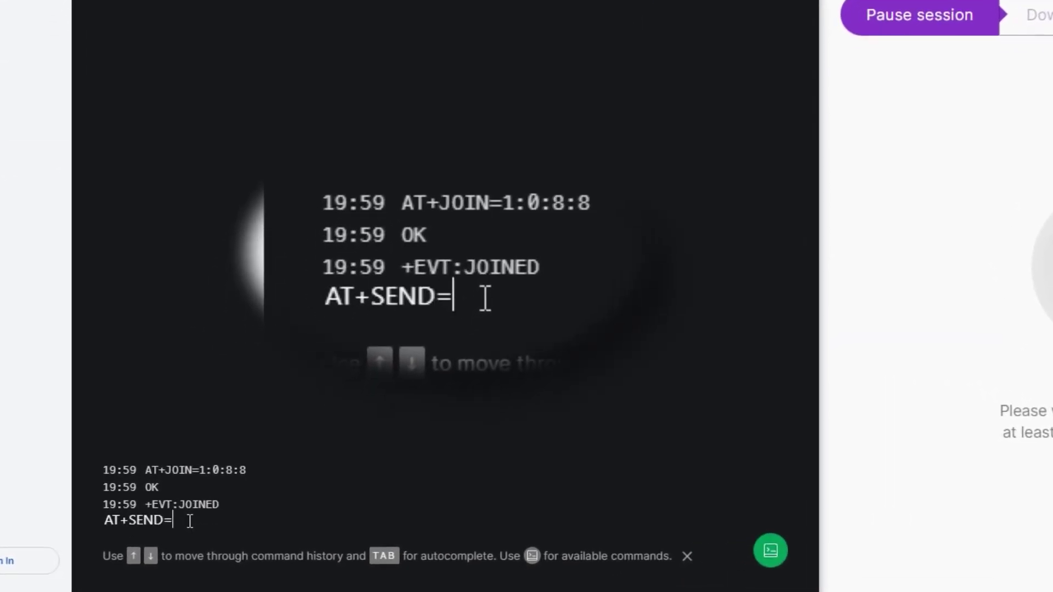
type("2:1234")
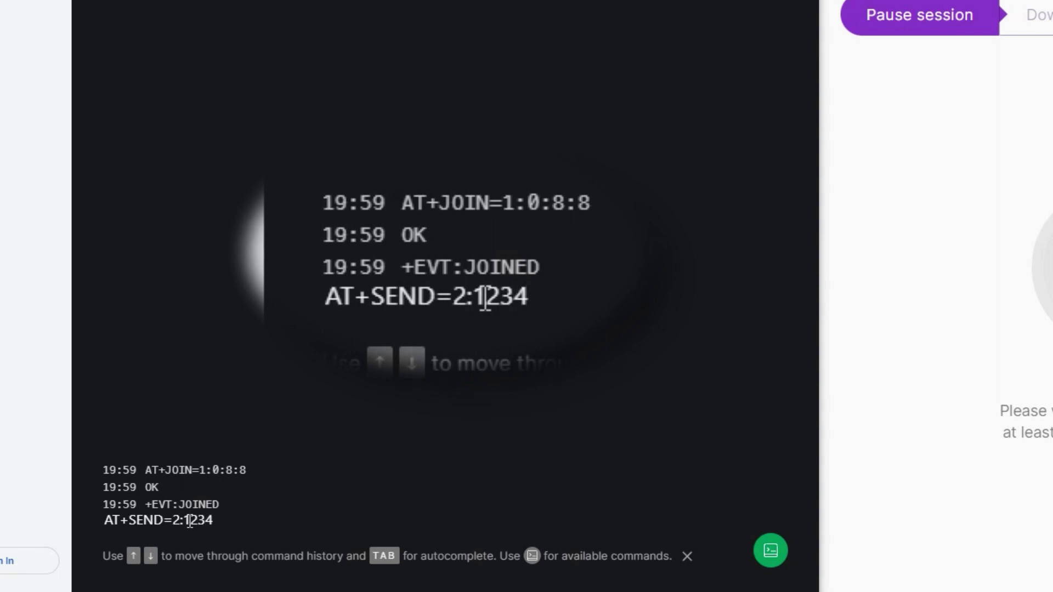
key("Return")
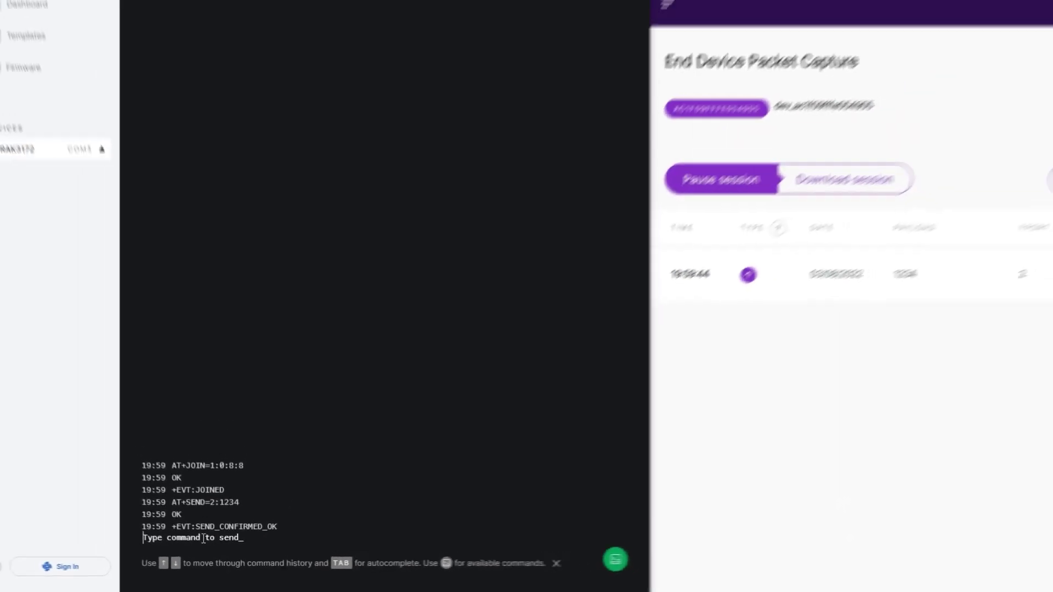
key("Up")
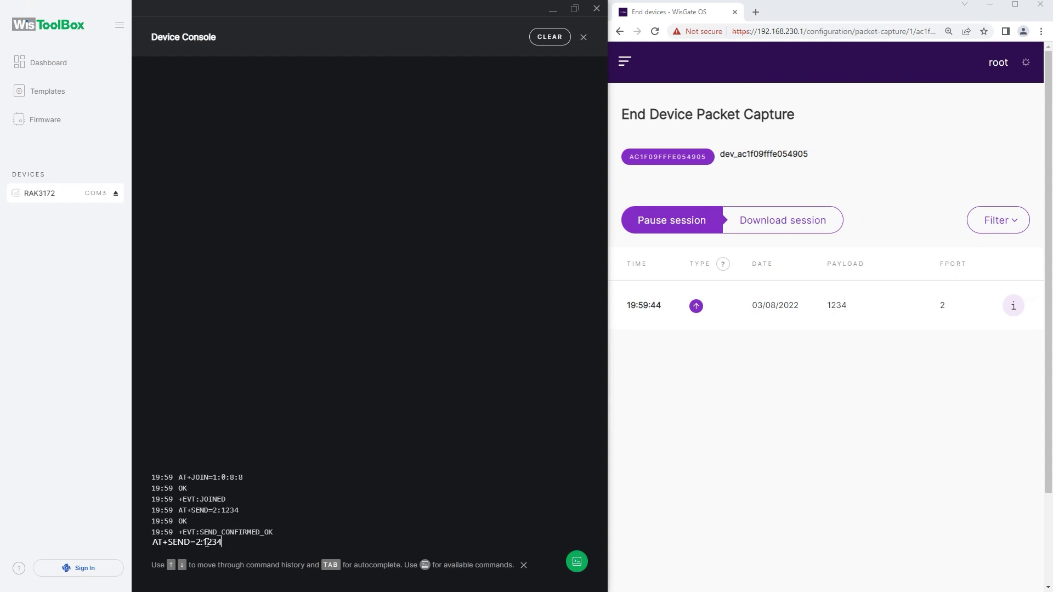
key("Return")
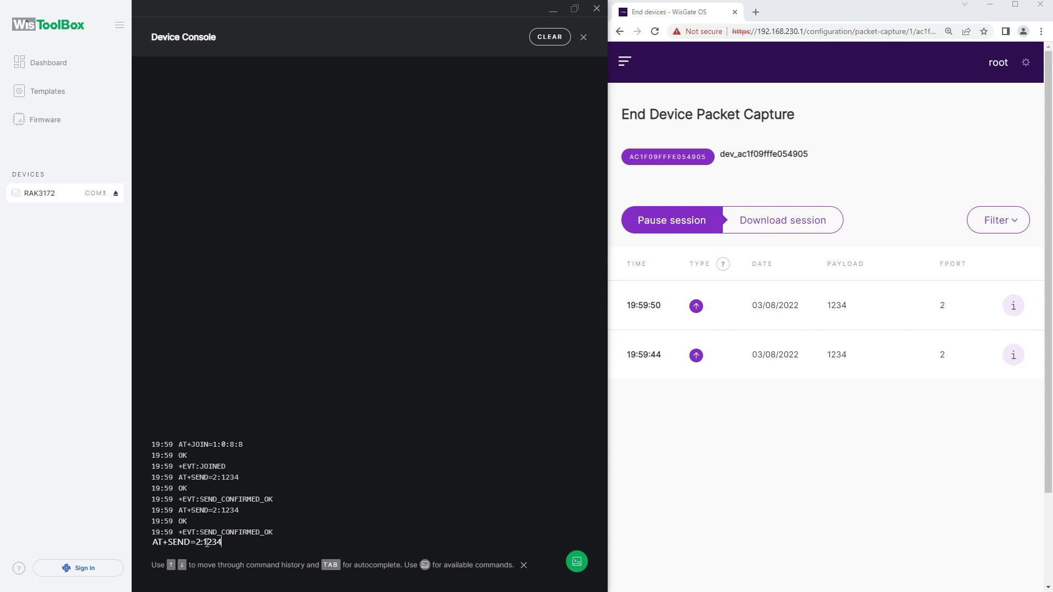
key("Return")
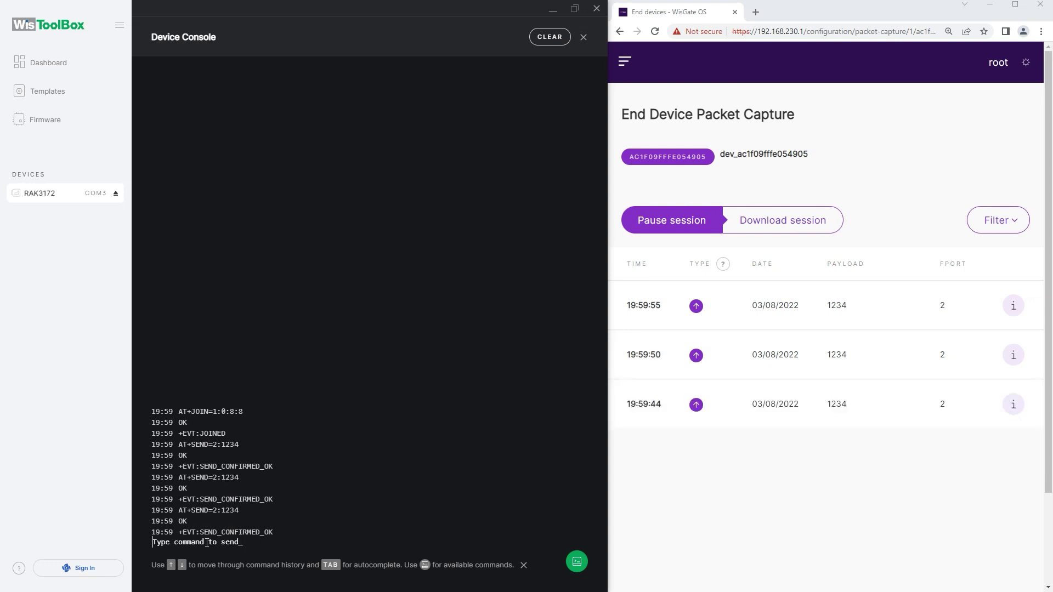